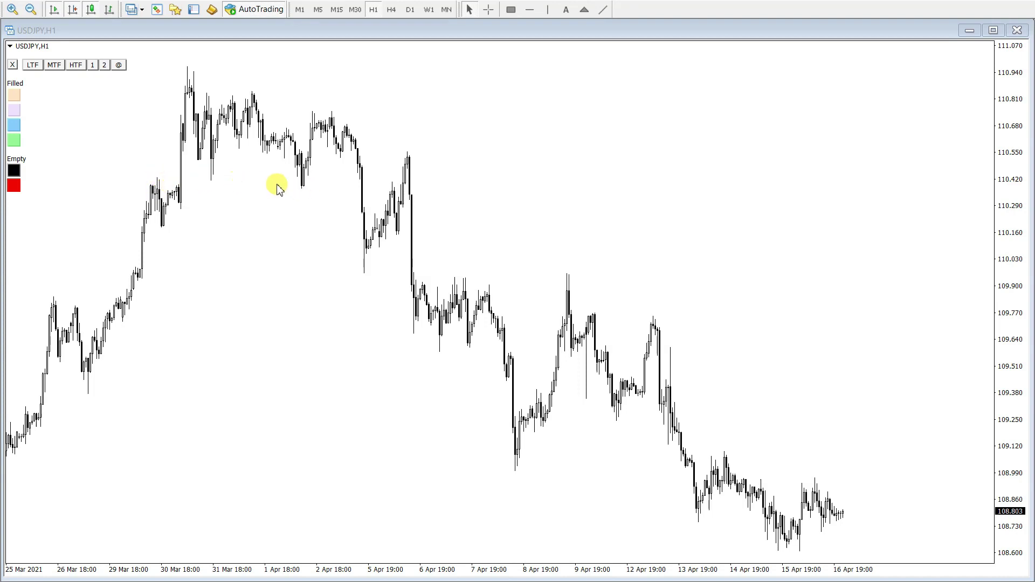
- Draw Trendline 59773 flat across the early April highs near 110.42, extended right, with alert and close switched on
left_click(600, 12)
left_click_drag(141, 176, 457, 179)
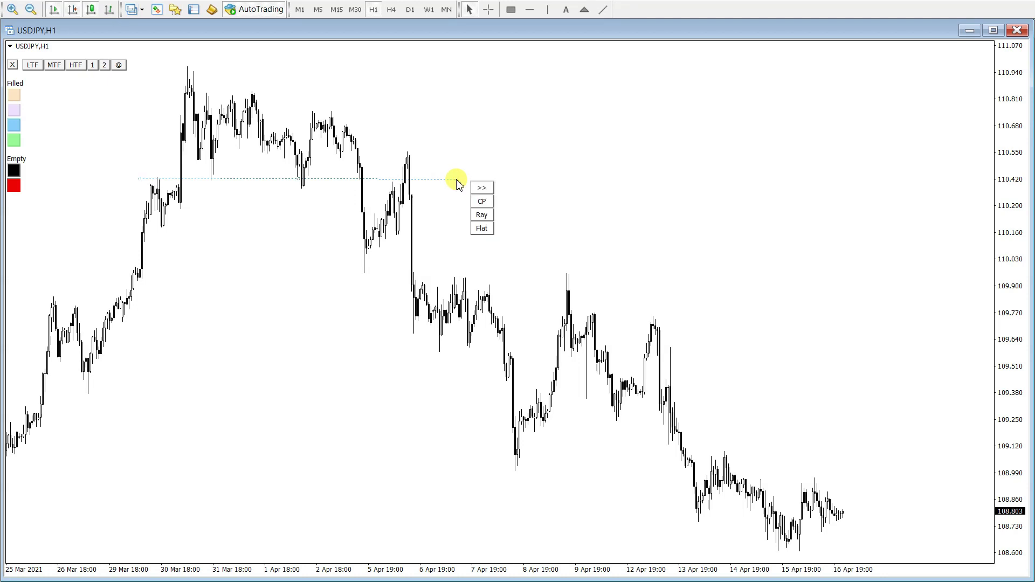
left_click(481, 188)
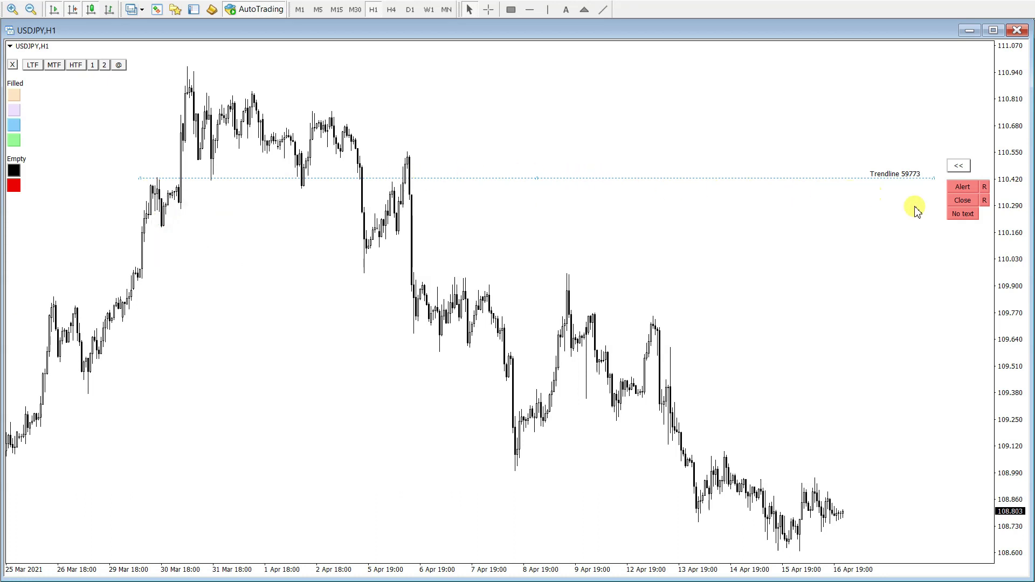
left_click(962, 189)
left_click(962, 200)
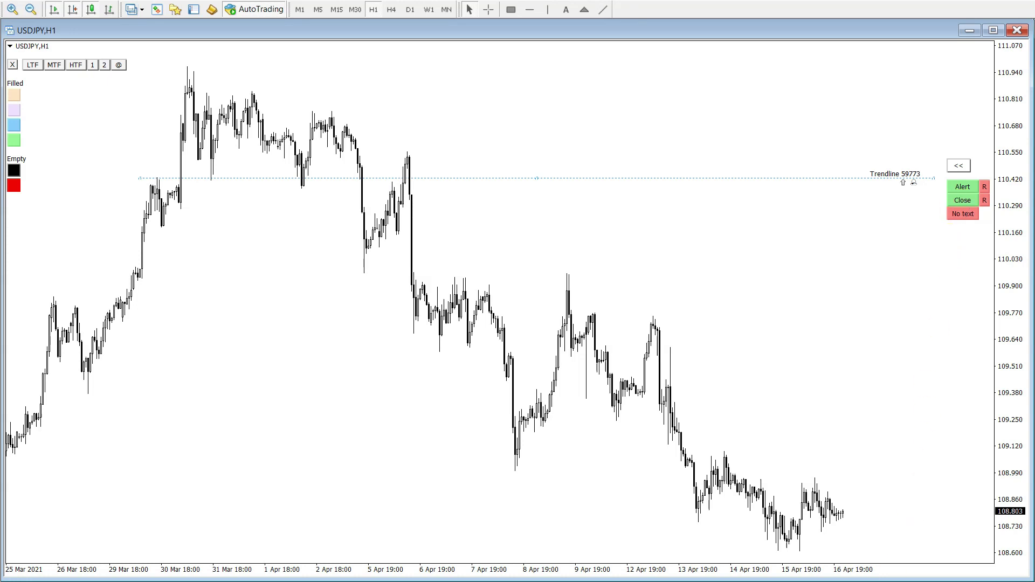
- Sketch freehand price moves around the trendline, mark its alert and close options, then clear the annotations
left_click_drag(845, 512, 857, 175)
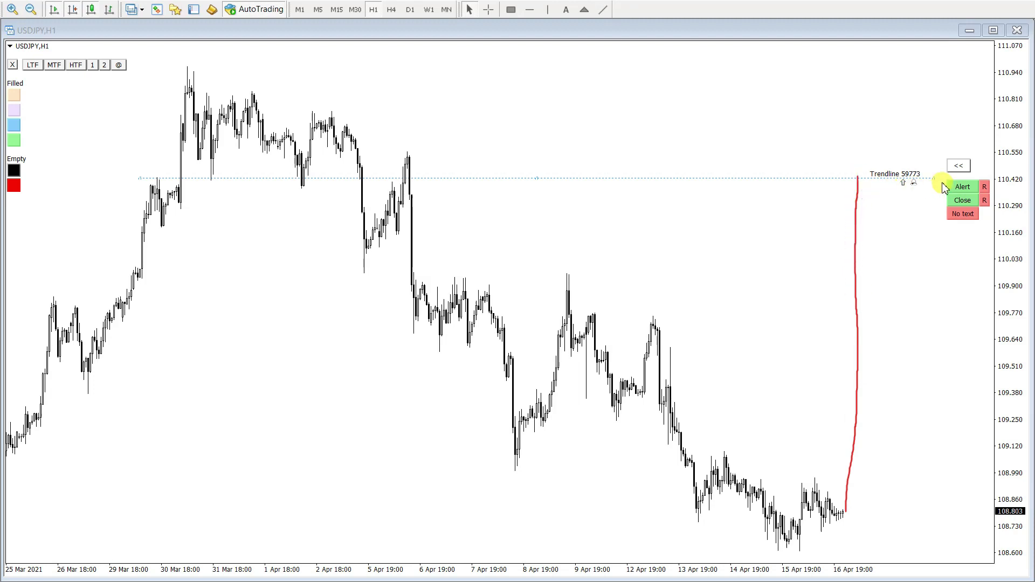
left_click_drag(947, 186, 976, 187)
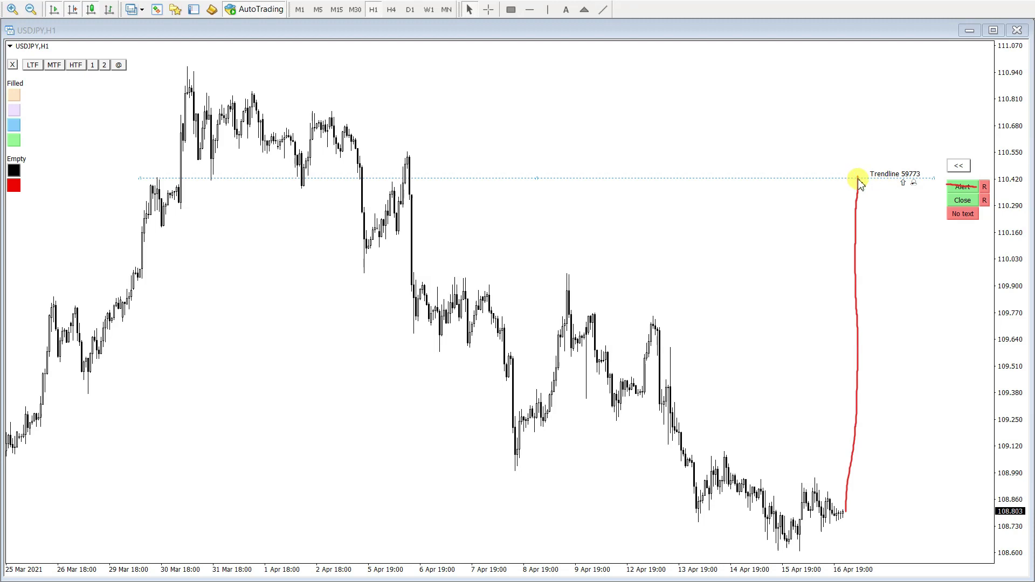
mouse_move(860, 162)
left_mouse_down()
mouse_move(867, 147)
mouse_move(872, 159)
left_mouse_up()
left_click_drag(948, 200, 976, 201)
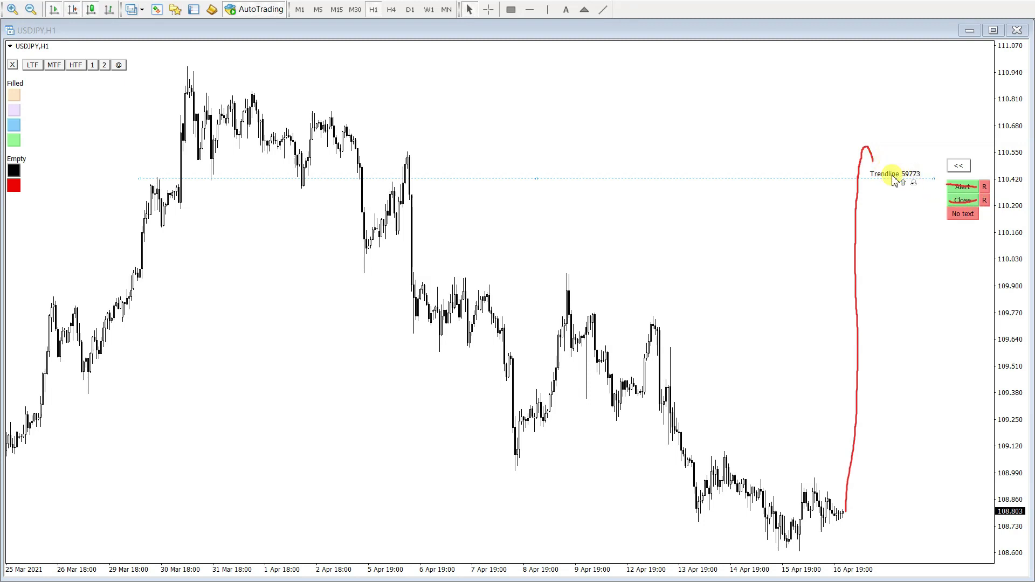
mouse_move(874, 163)
left_mouse_down()
mouse_move(883, 179)
mouse_move(917, 115)
mouse_move(905, 115)
mouse_move(916, 108)
mouse_move(921, 117)
left_mouse_up()
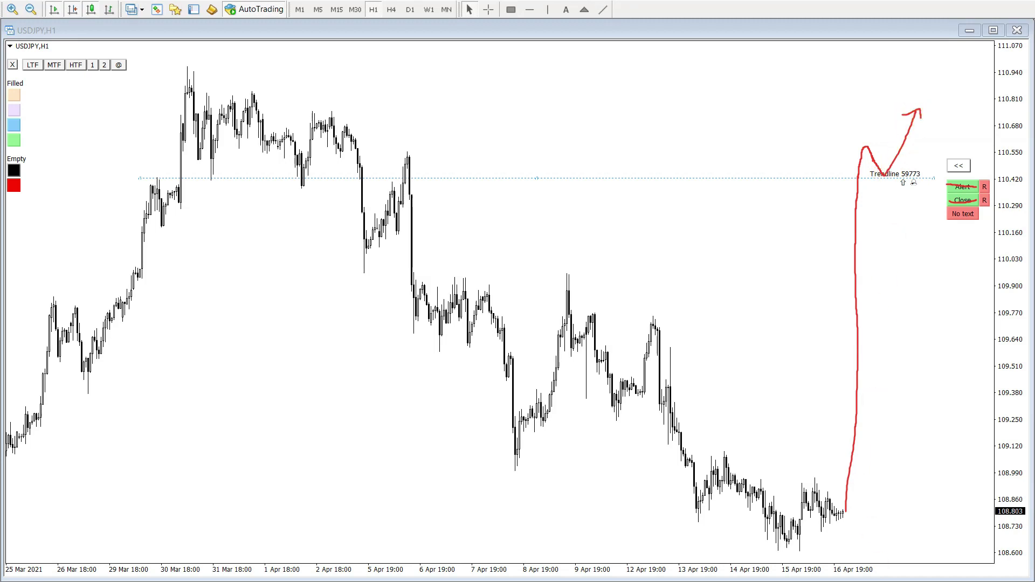
key("Escape")
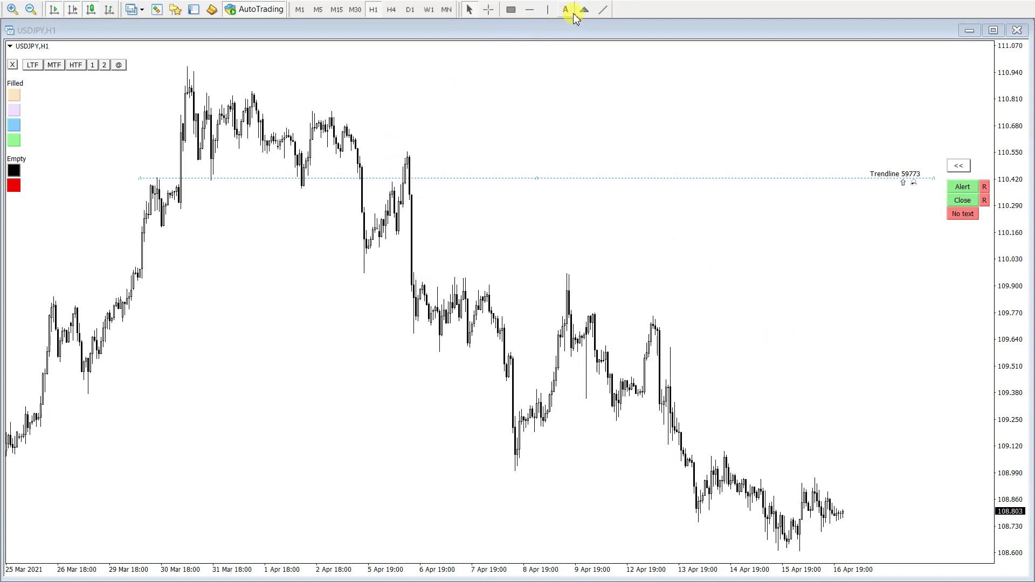
- Draw Trendline 59822 at the 9 Apr high near 109.96 and switch on its alert only
left_click(602, 10)
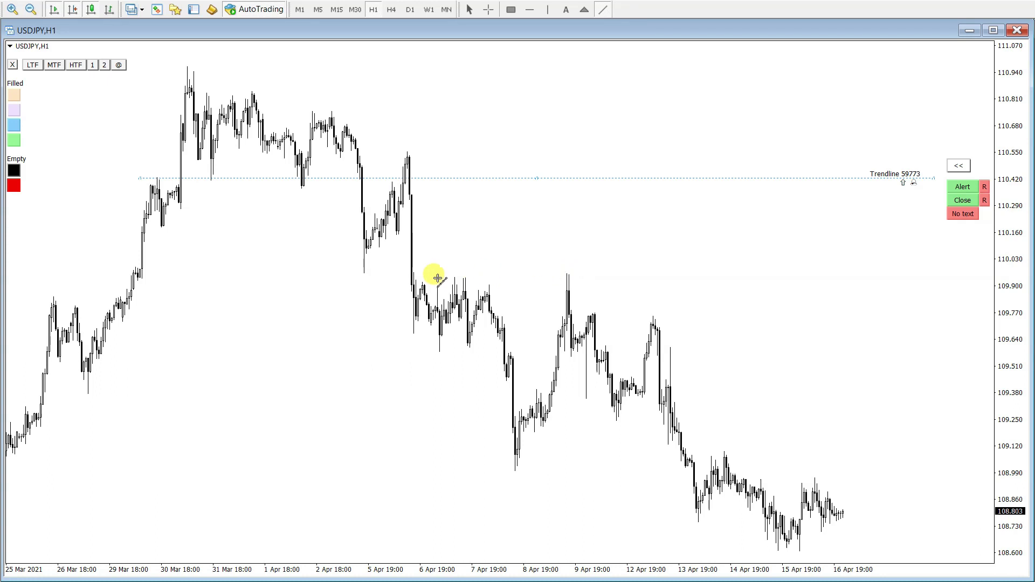
left_click_drag(372, 276, 570, 275)
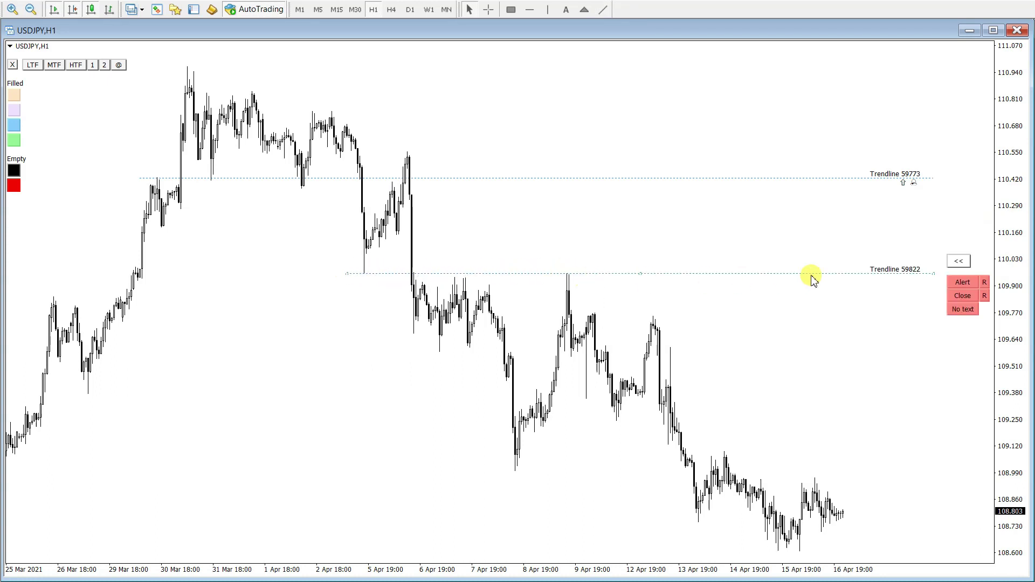
left_click(962, 282)
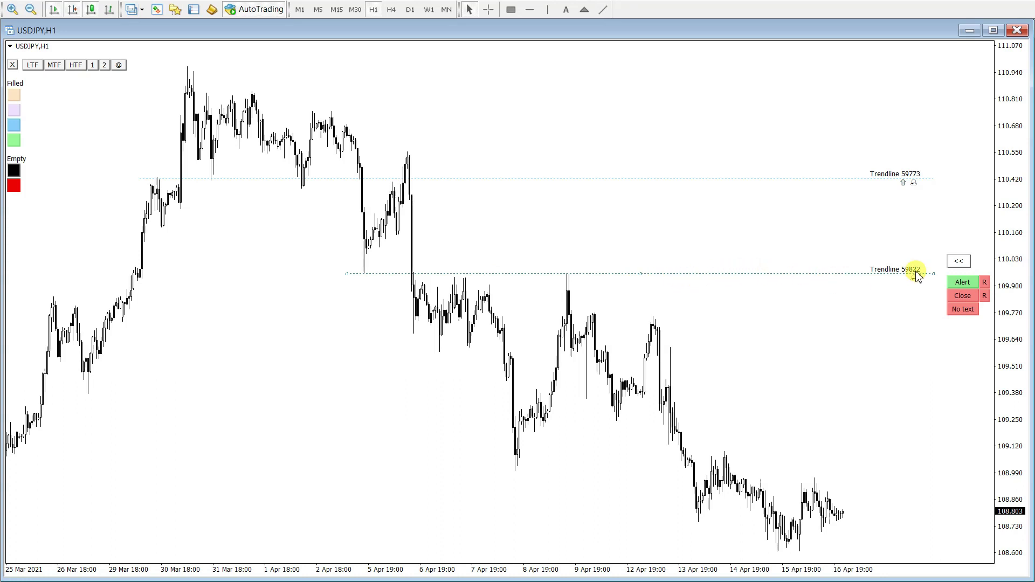
left_click(604, 9)
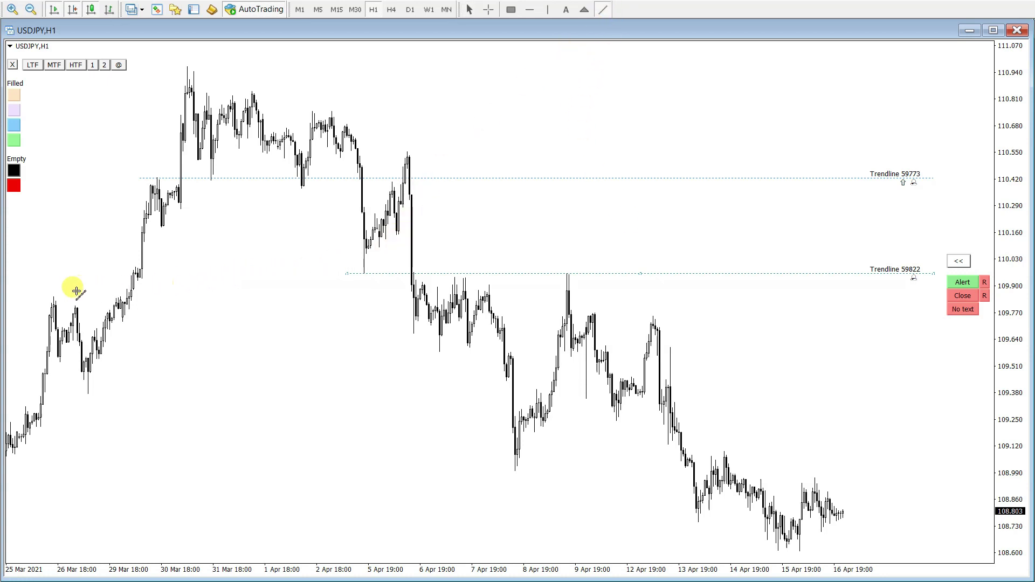
- Draw Trendline 59840 from the 26 Mar high, flattened near 109.84 and extended right, with alert on
left_click_drag(50, 296, 353, 293)
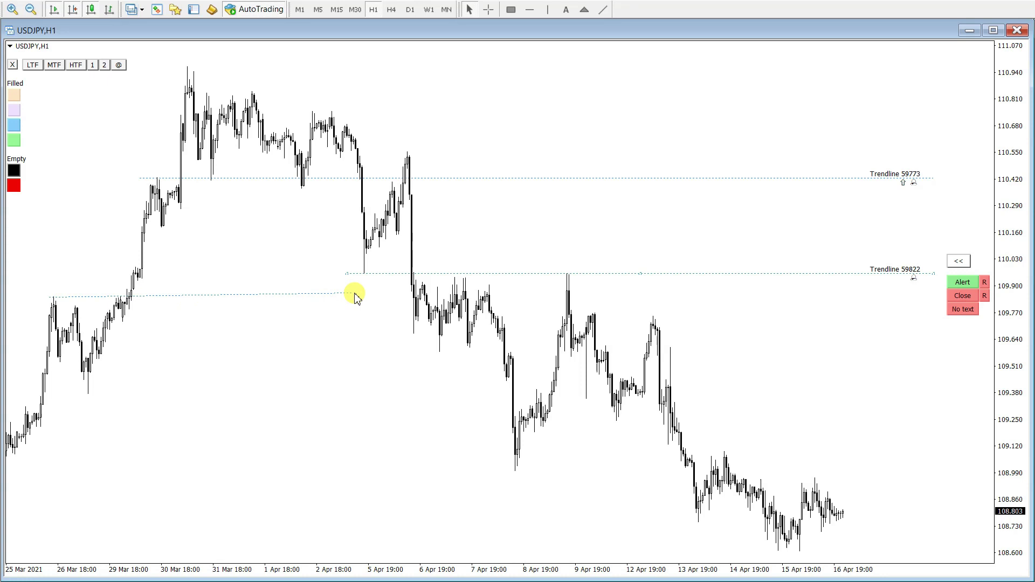
left_click(381, 305)
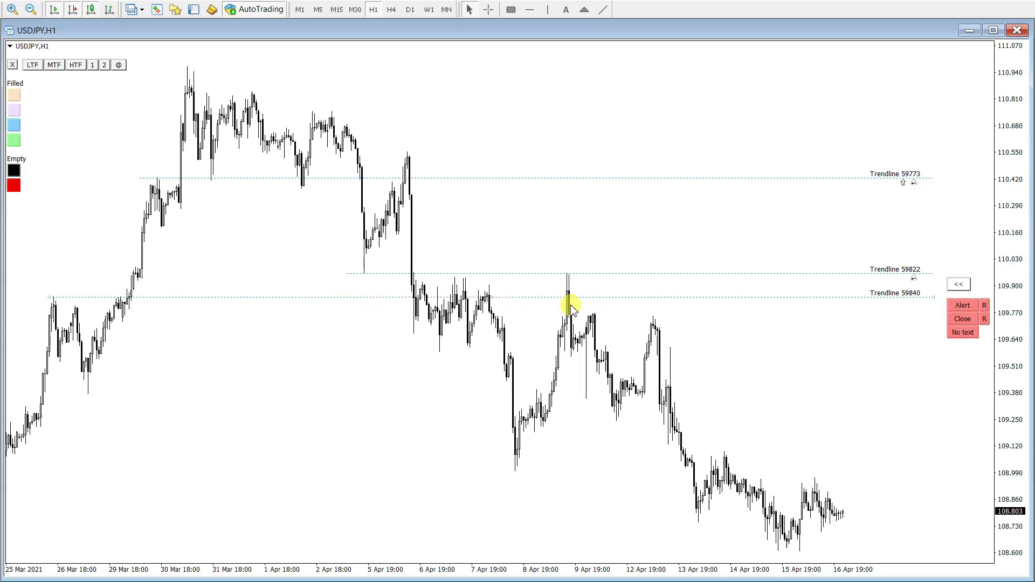
left_click(958, 306)
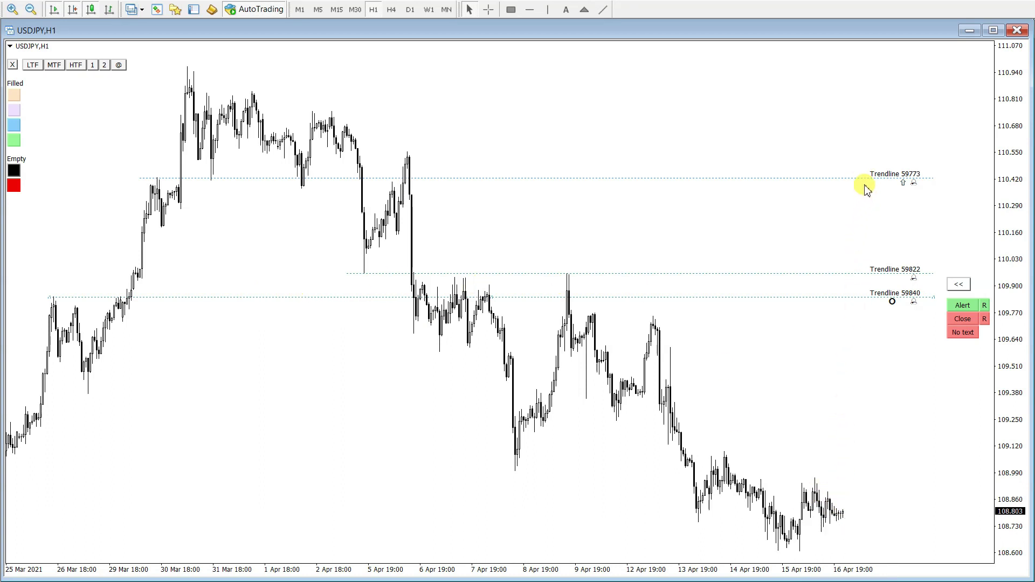
- Draw flat Trendline 59870 from the 8 Apr low near 108.98 with only its close option on
left_click(600, 12)
left_click_drag(519, 474, 758, 470)
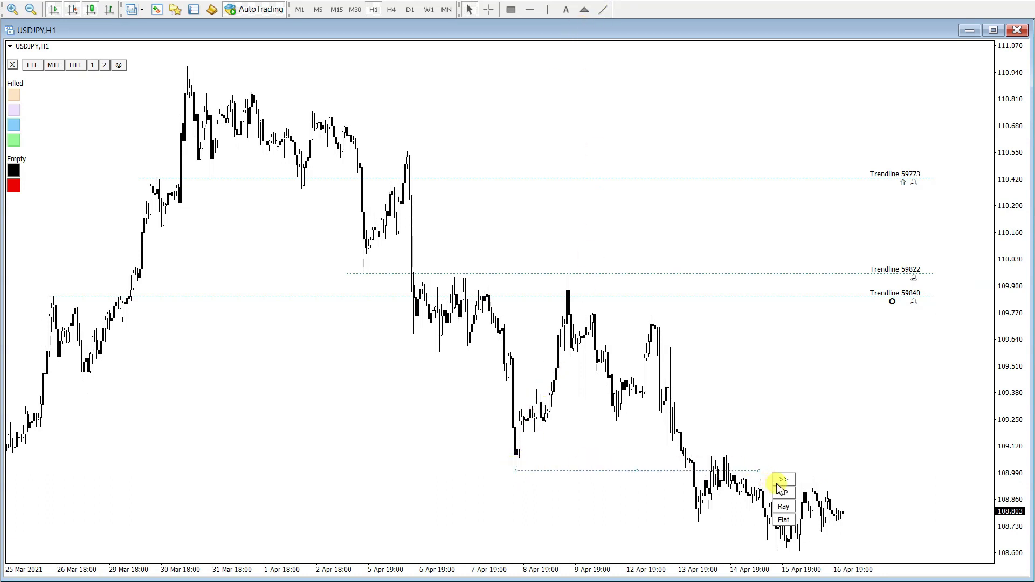
left_click(780, 479)
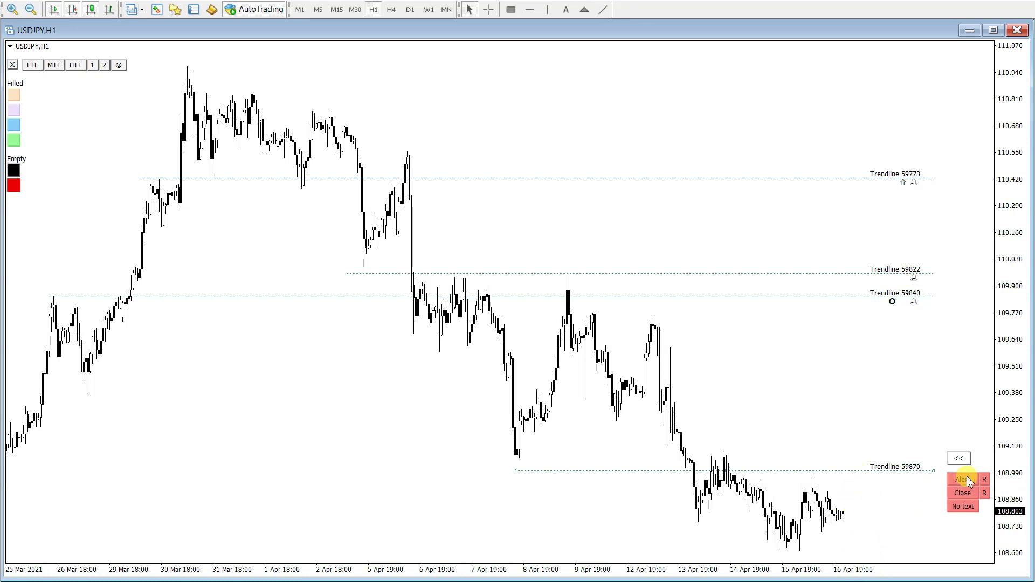
left_click(965, 494)
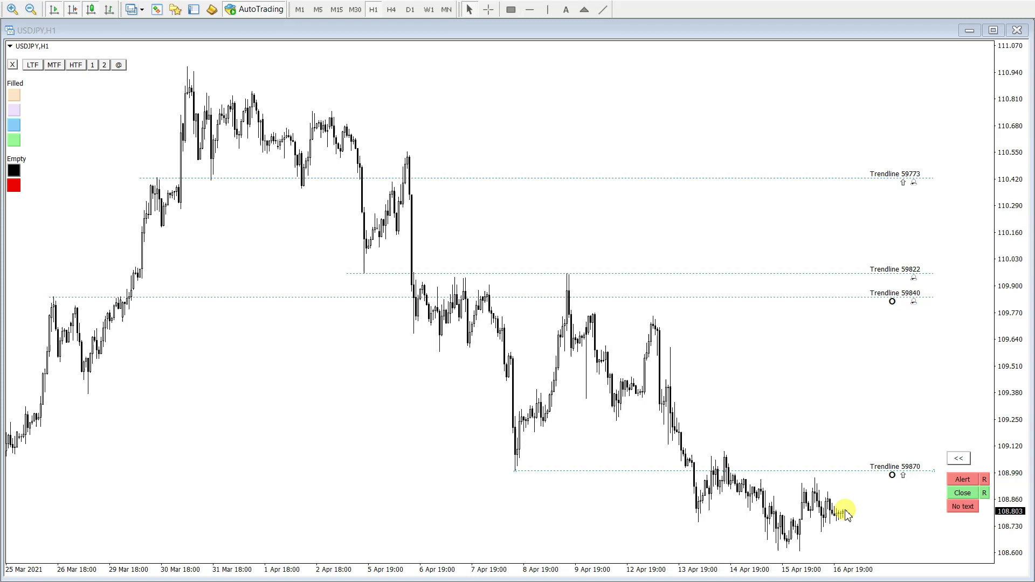
- Sketch price rising, dropping back to Trendline 59870 and bouncing up off it
left_click_drag(845, 508, 874, 418)
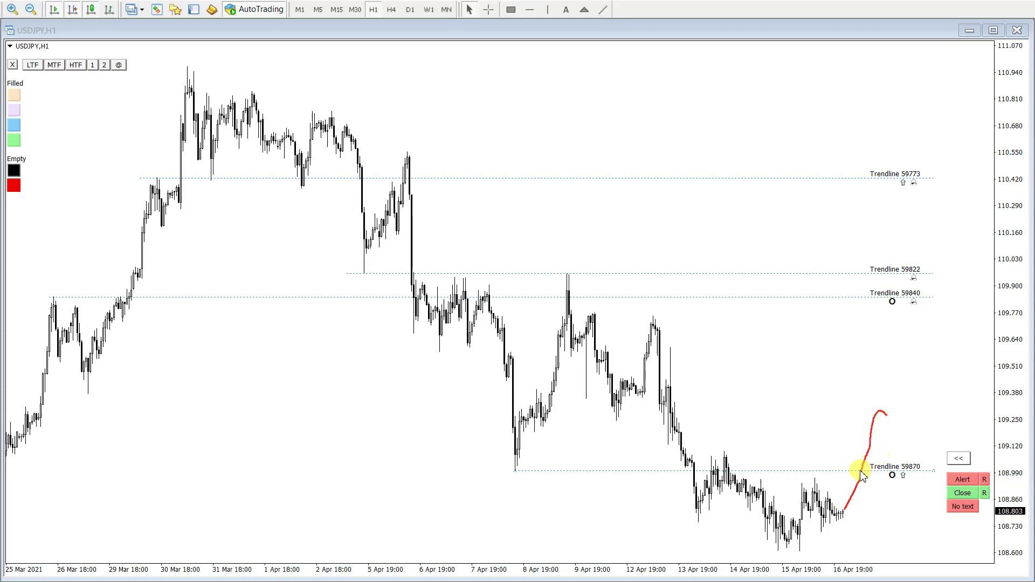
left_click_drag(882, 412, 906, 466)
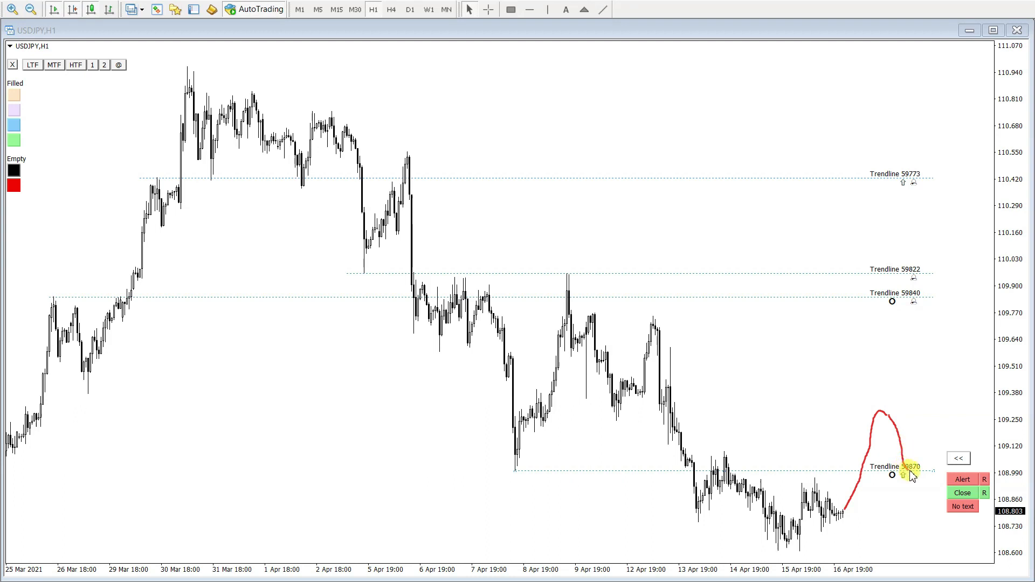
left_click_drag(909, 476, 922, 322)
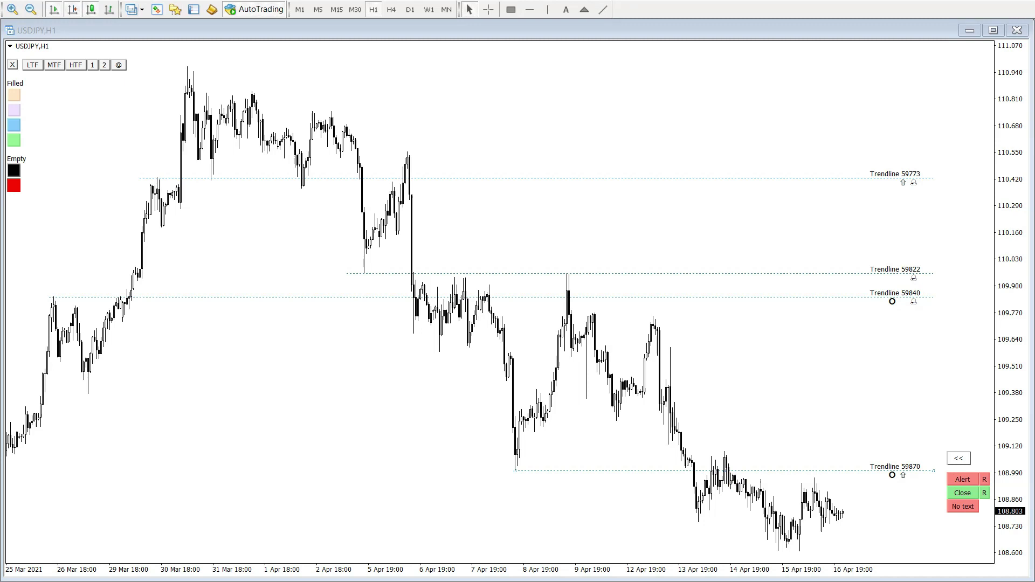
- Move Trendline 59870 down to 108.70 to trigger it and dismiss the alert message
left_click(725, 473)
left_click_drag(725, 473, 726, 537)
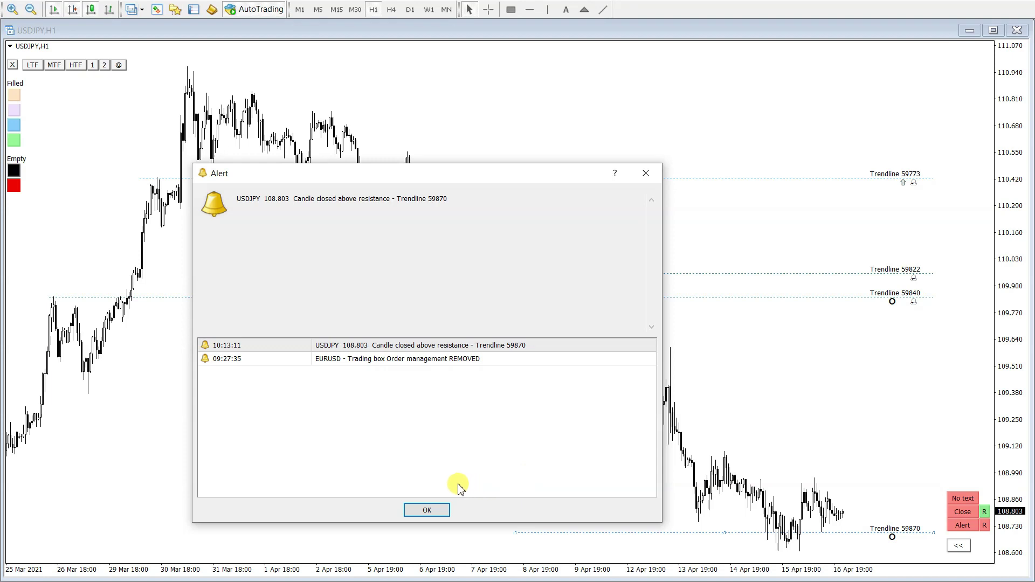
left_click(434, 510)
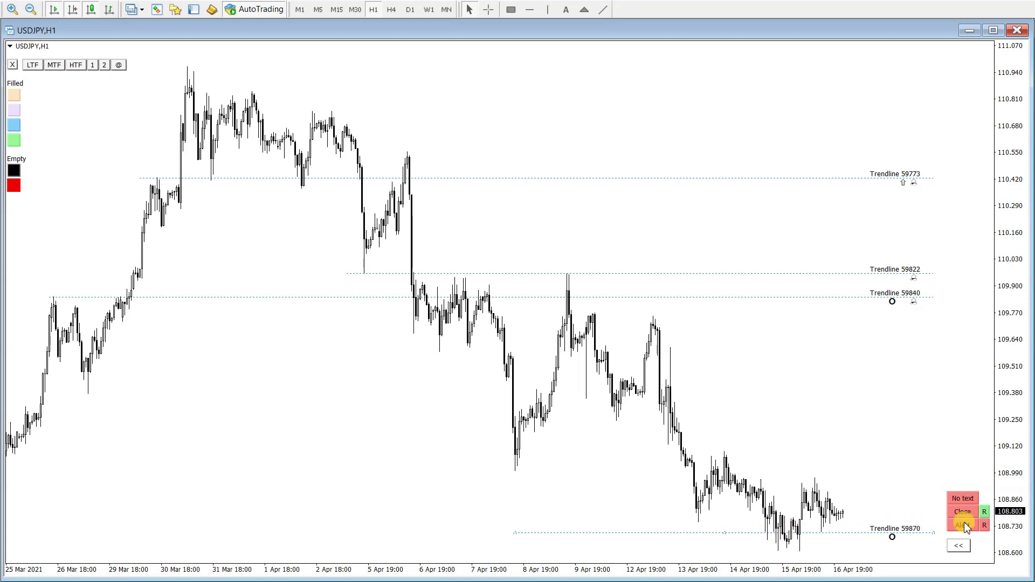
- Raise Trendline 59870 back to the 8 Apr low near 108.98 with close and repeat enabled
left_click(984, 512)
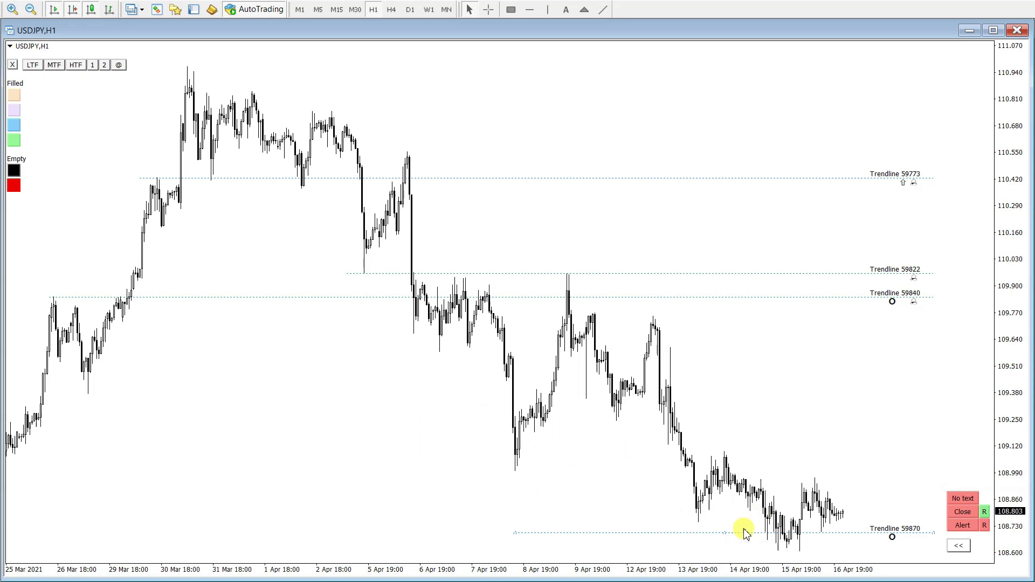
left_click_drag(724, 535, 724, 478)
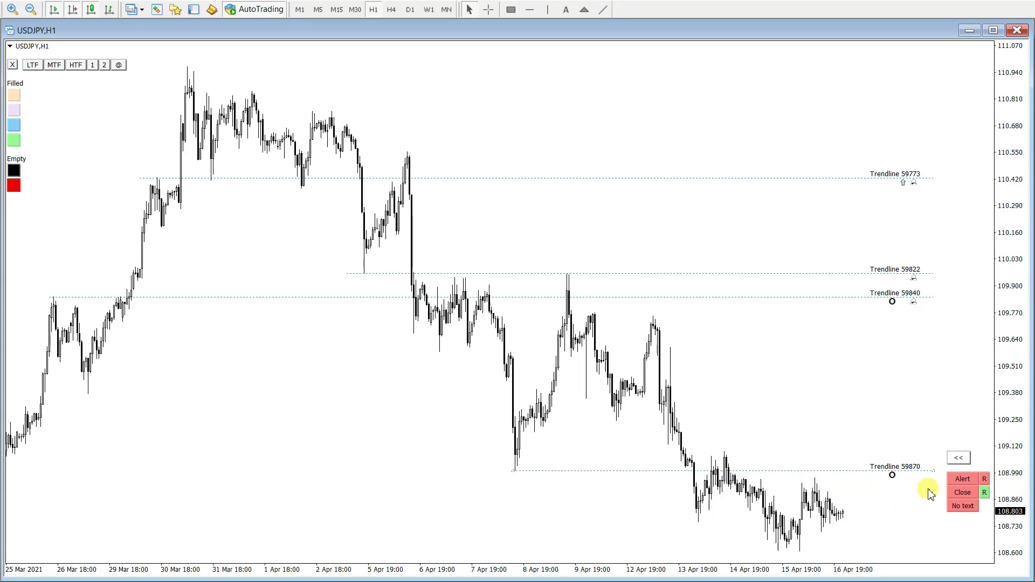
left_click(984, 493)
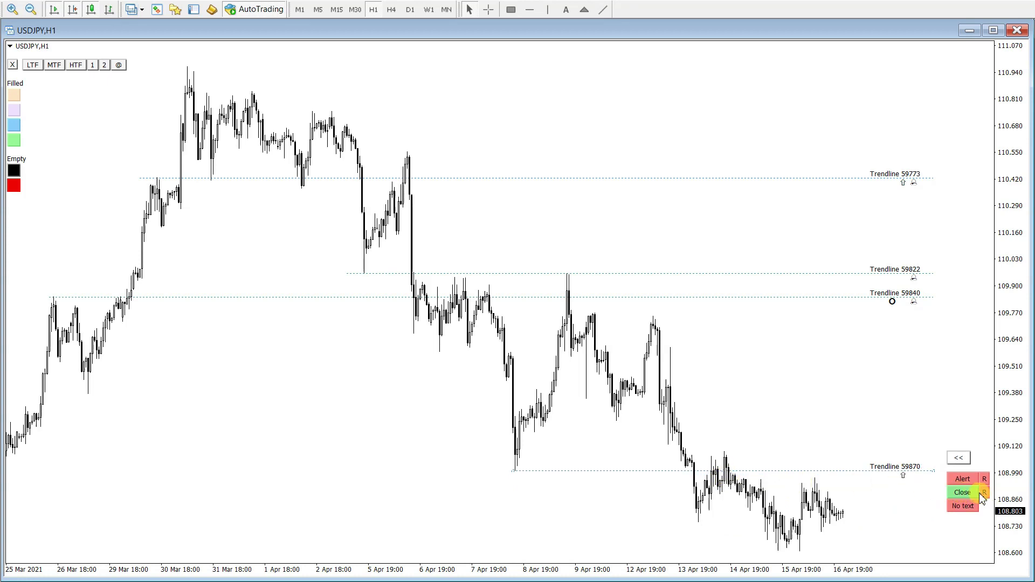
left_click(984, 493)
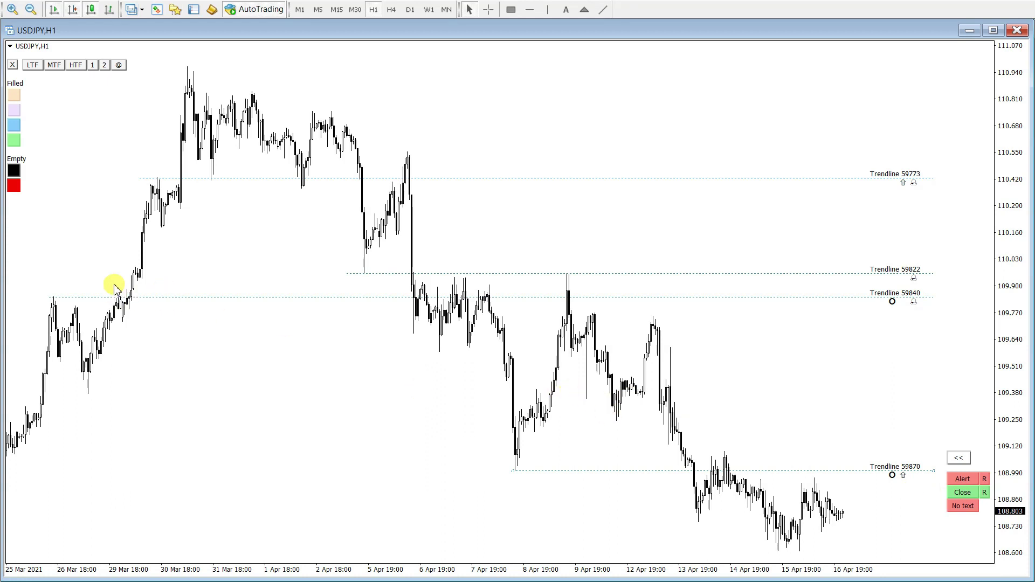
- Draw a rectangle over the 5 Apr high zone (110.33–110.55), enable its alert and rename it SUPPLY LEVEL
left_click(514, 12)
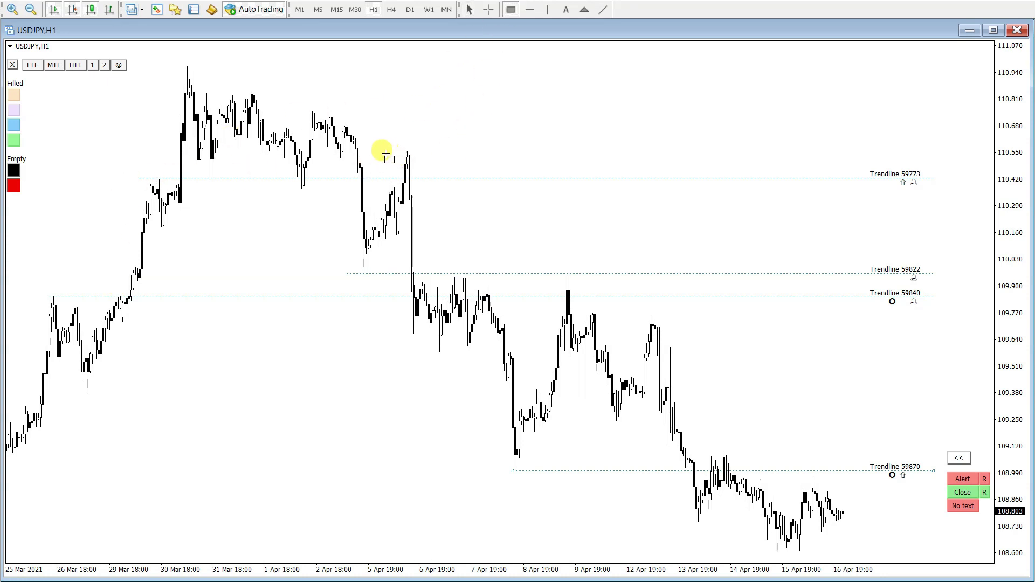
left_click_drag(383, 152, 473, 201)
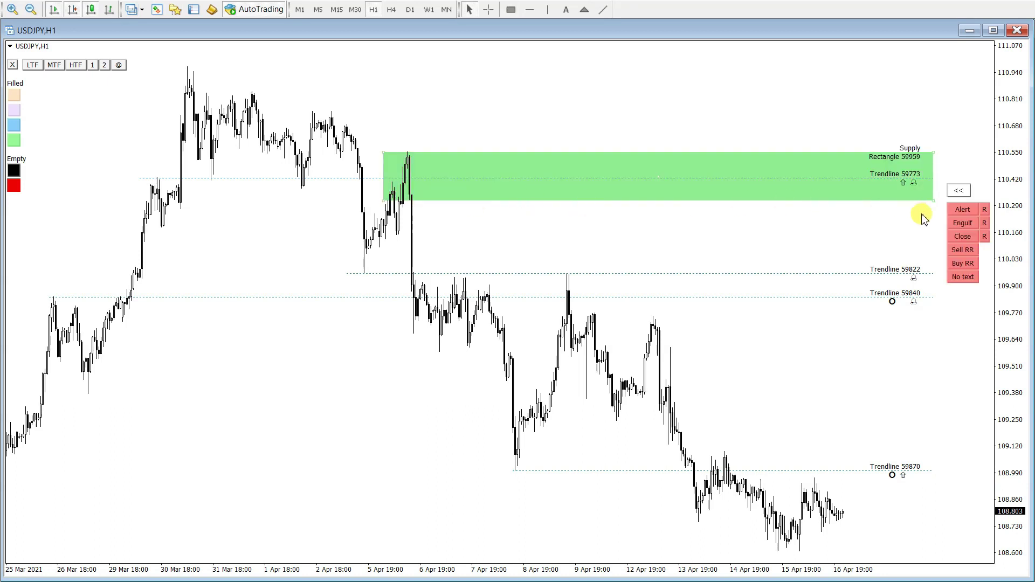
left_click(961, 210)
right_click(929, 200)
left_click(944, 210)
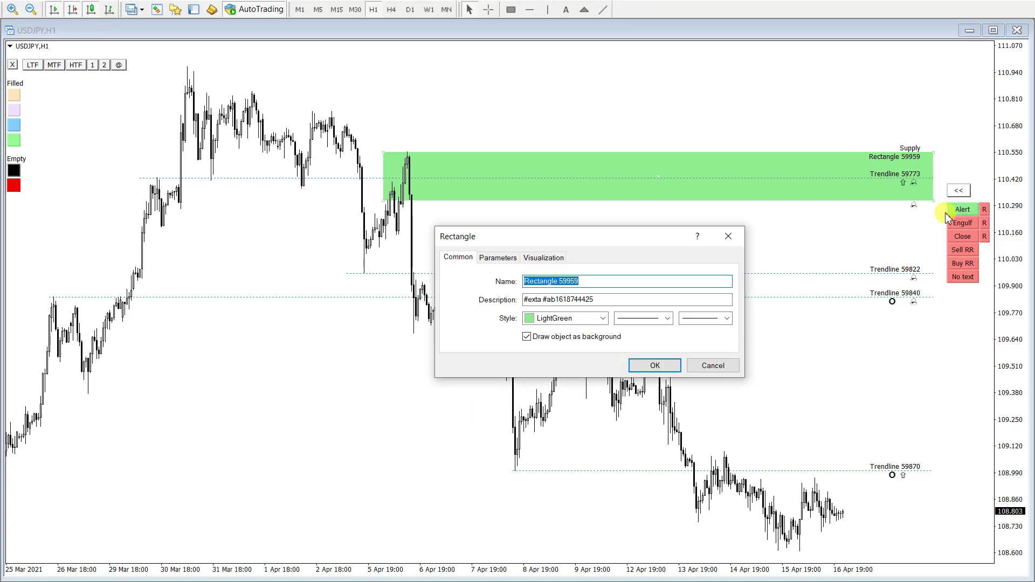
type("SUPPLY LEVEL")
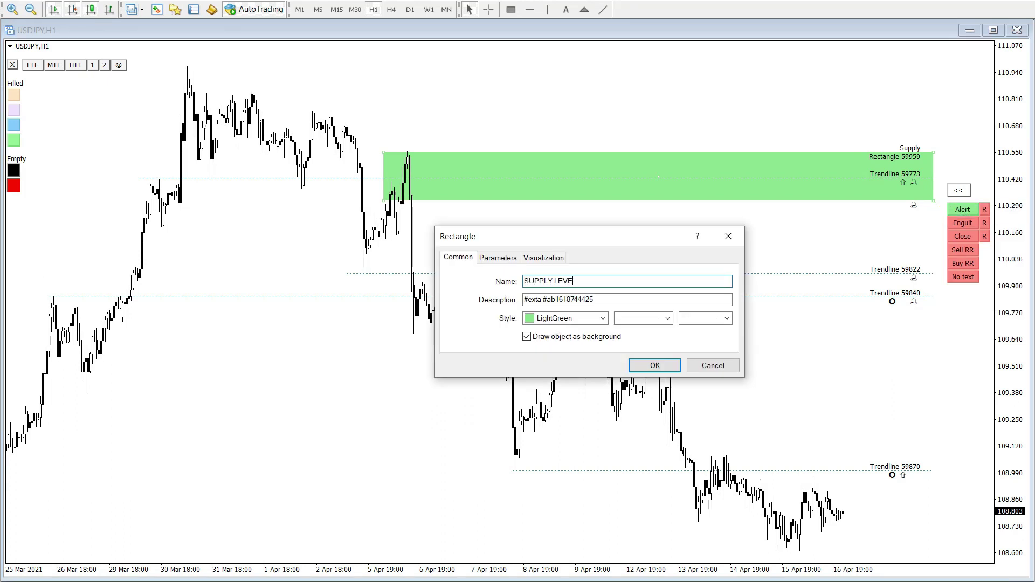
left_click(666, 365)
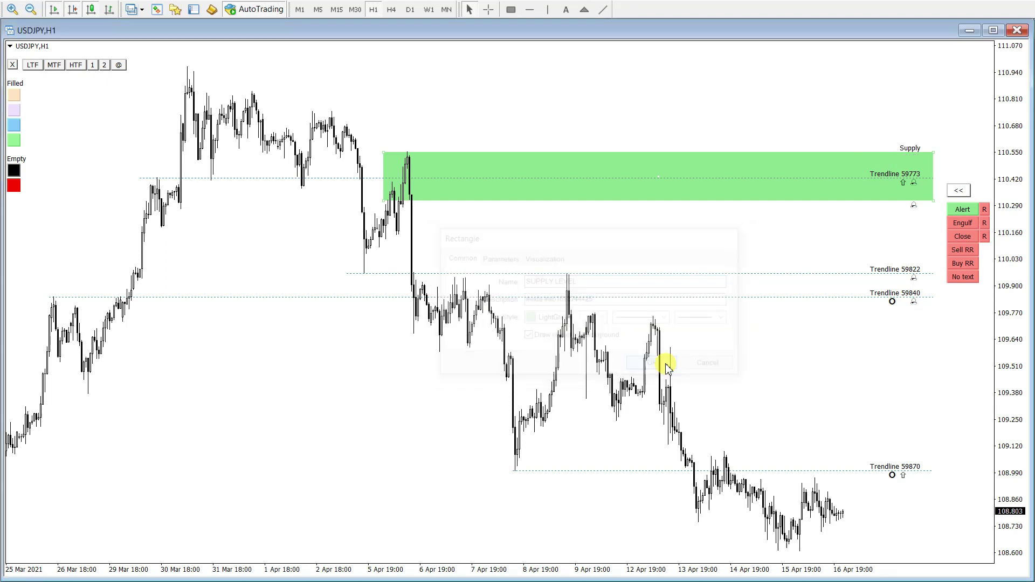
left_click(932, 211)
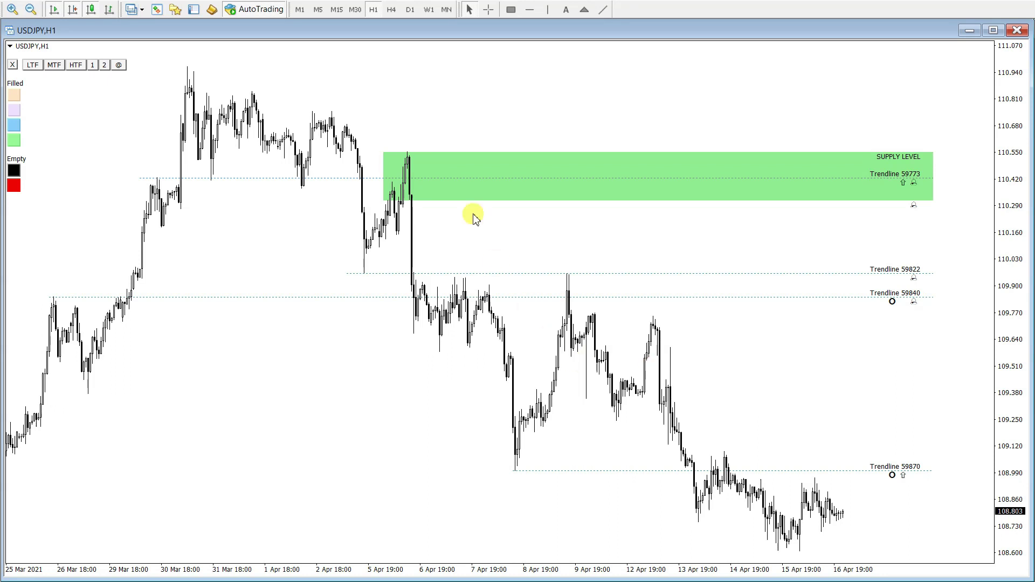
- Draw a line from the 30 Mar to the 2 Apr high, make it flat, and alert its 110.75 level
left_click(604, 10)
left_click_drag(188, 67, 332, 111)
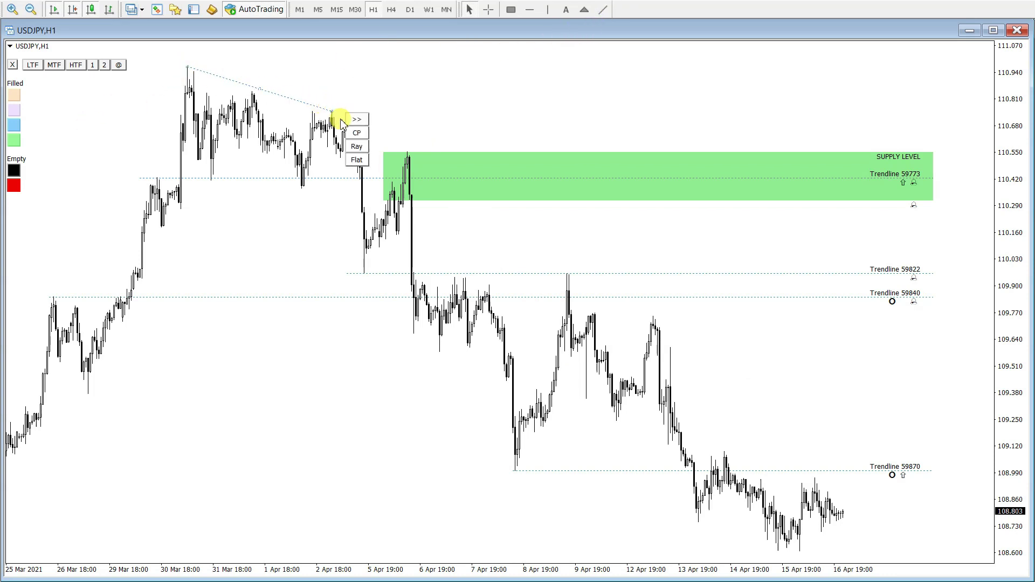
left_click(362, 136)
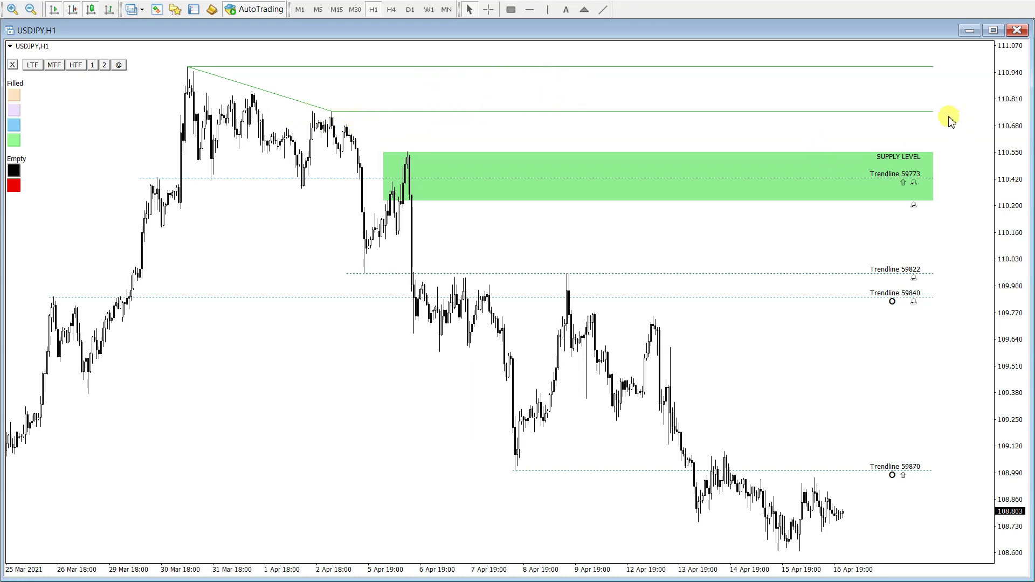
left_click(930, 111)
left_click(962, 119)
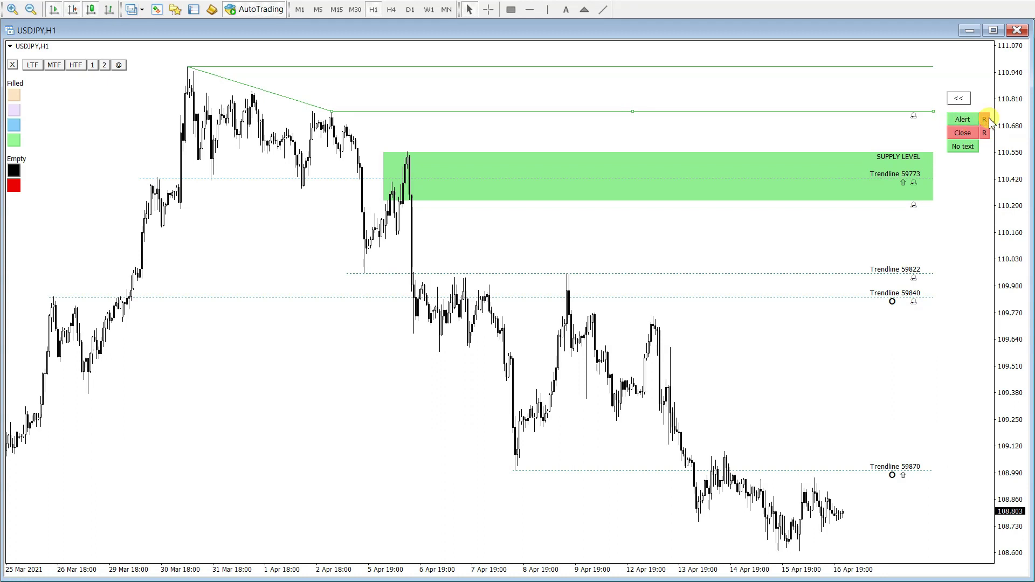
left_click(934, 120)
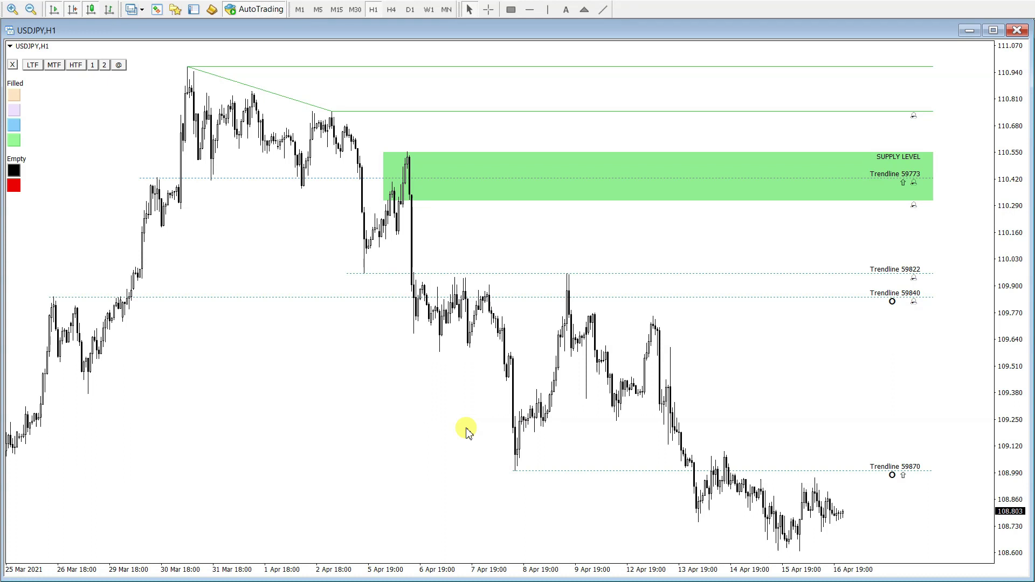
right_click(222, 323)
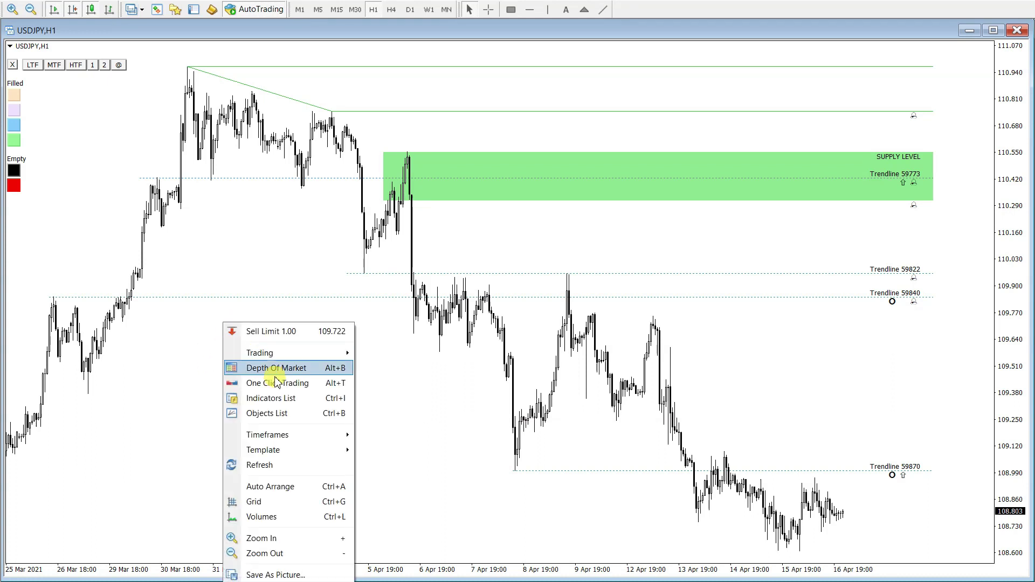
left_click(294, 400)
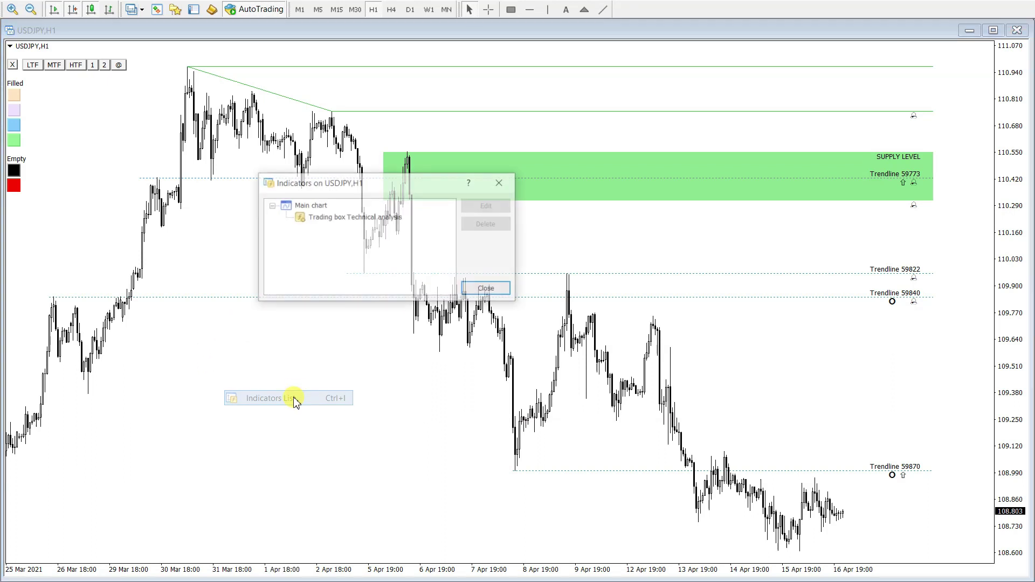
double_click(351, 221)
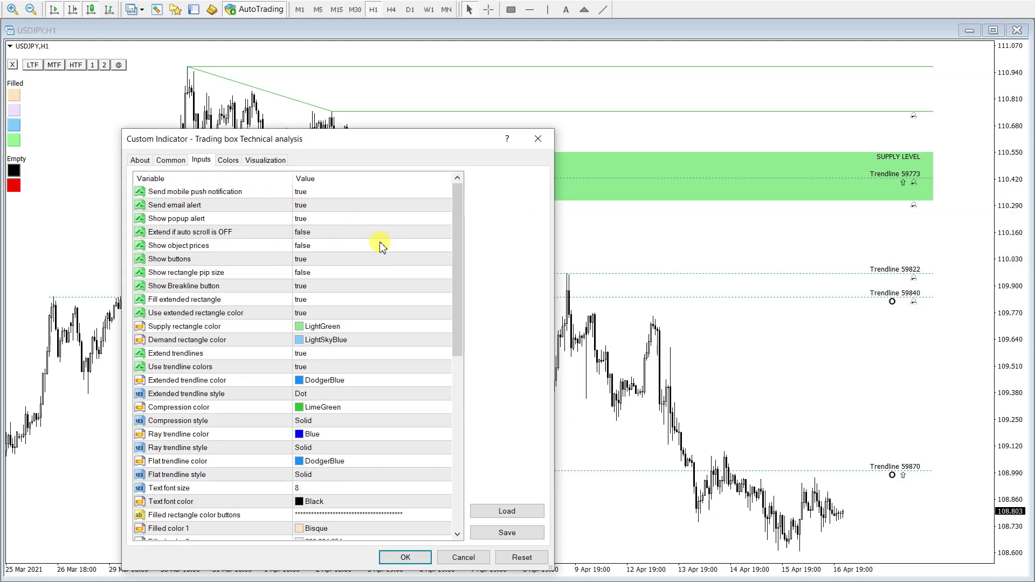
scroll(388, 261, "down", 4)
scroll(390, 264, "down", 5)
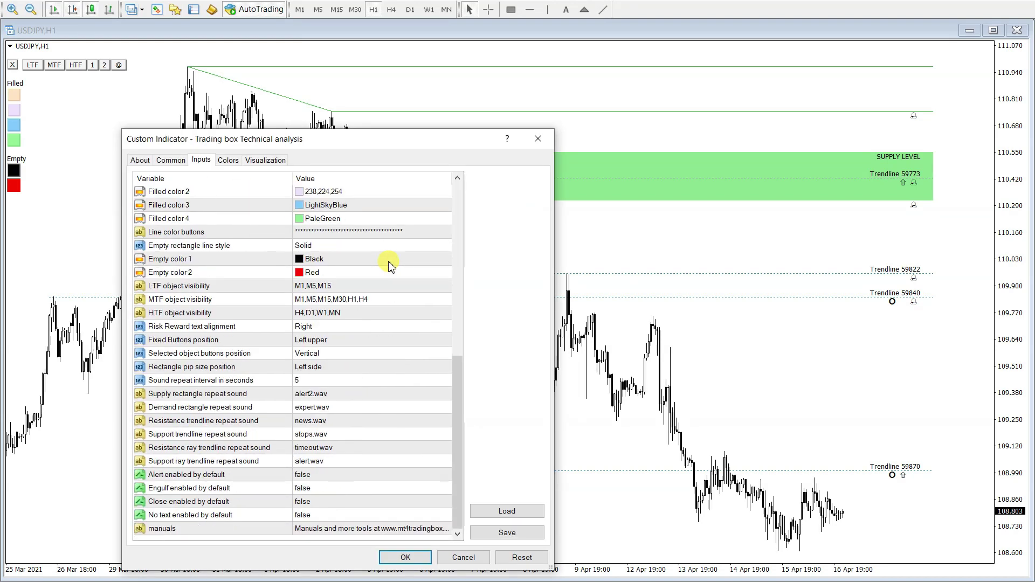
scroll(389, 263, "up", 9)
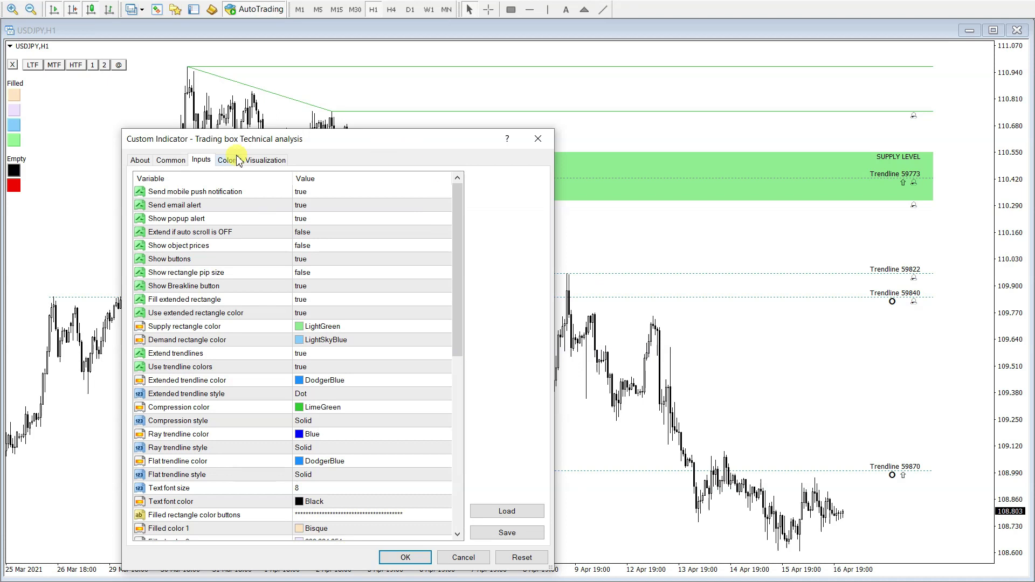
left_click(538, 138)
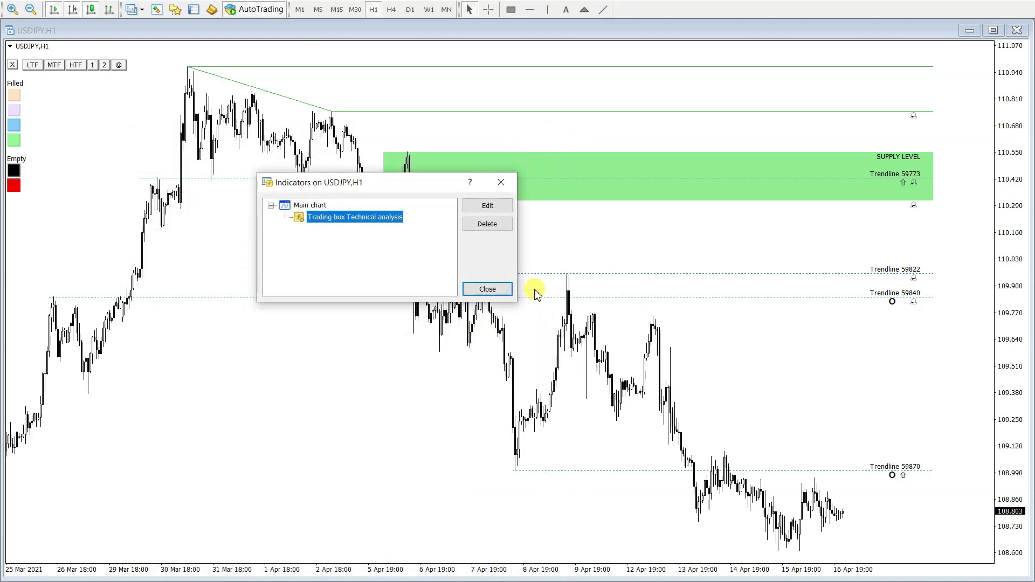
left_click(508, 288)
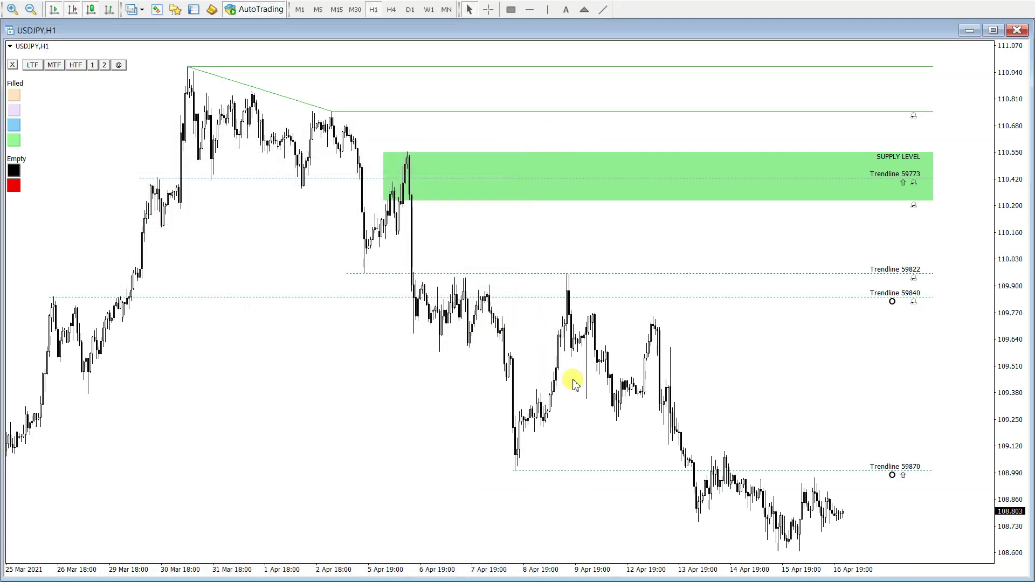